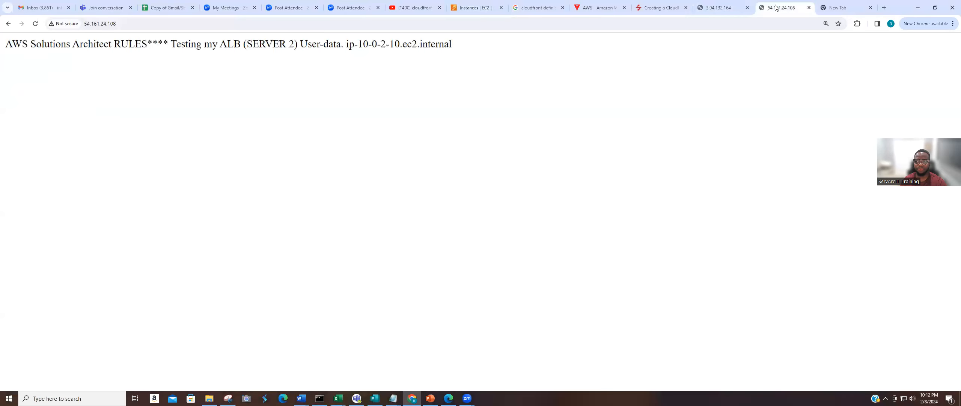
Compare the test web pages served by the two server instances
{"action": "left_click", "coordinate": [777, 9]}
{"action": "left_click", "coordinate": [731, 8]}
{"action": "left_click", "coordinate": [763, 8]}
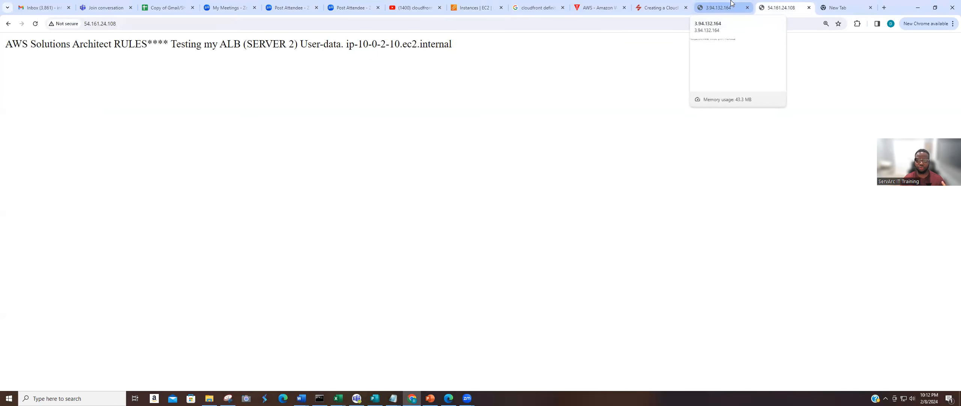
Start creating an Application Load Balancer from the EC2 load balancers list
{"action": "left_click", "coordinate": [475, 8]}
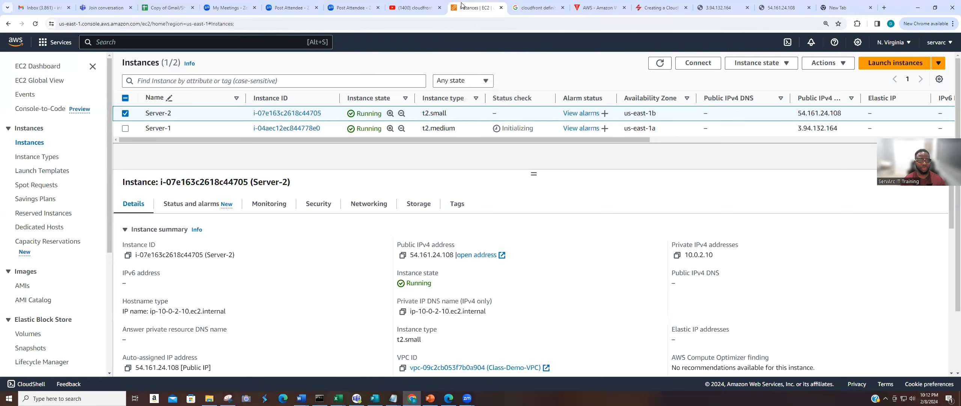
{"action": "scroll", "coordinate": [22, 274], "scroll_direction": "down", "scroll_amount": 4}
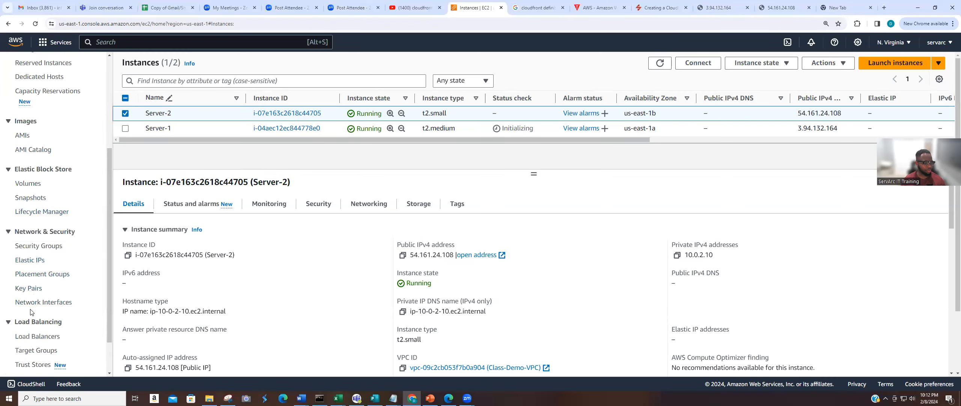
{"action": "left_click", "coordinate": [36, 338]}
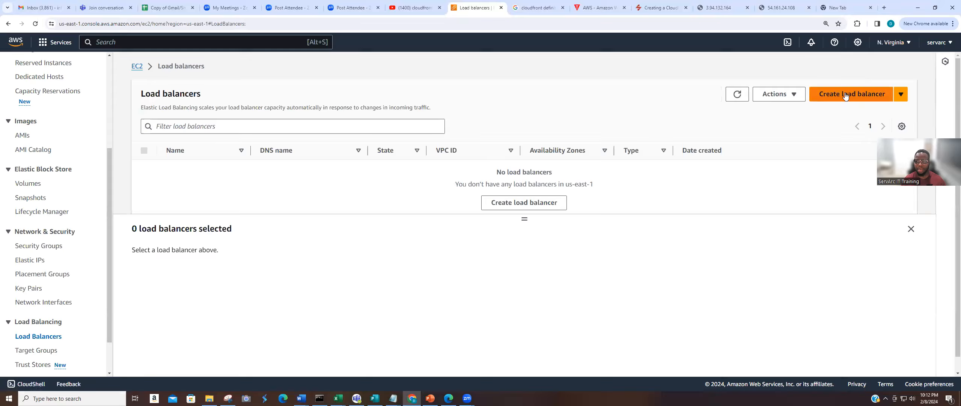
{"action": "left_click", "coordinate": [844, 98]}
{"action": "scroll", "coordinate": [113, 218], "scroll_direction": "down", "scroll_amount": 4}
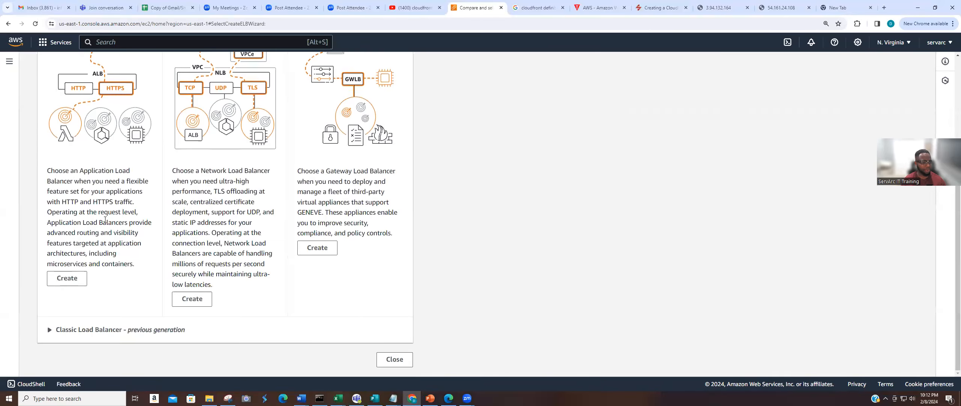
{"action": "left_click", "coordinate": [67, 279]}
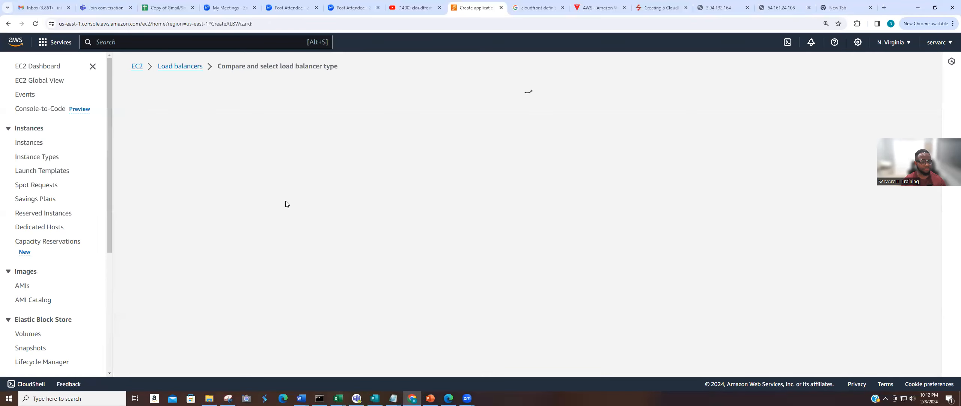
Name the load balancer "Servers LB" and set its VPC to Class-Demo-VPC
{"action": "left_click", "coordinate": [124, 246]}
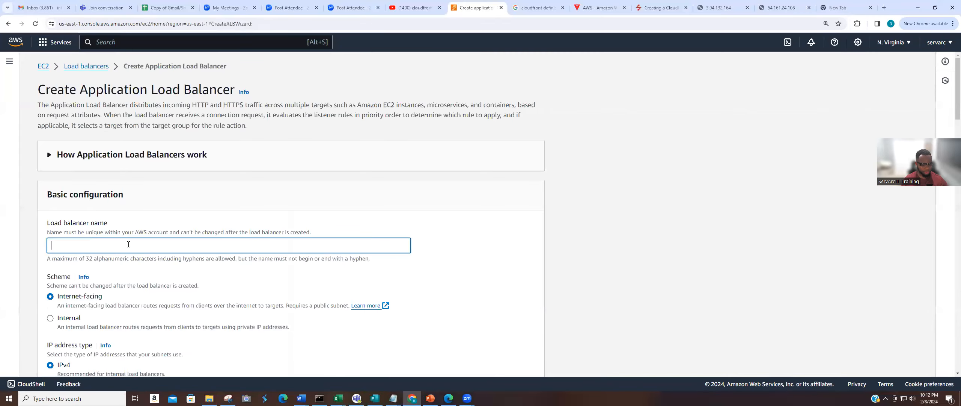
{"action": "type", "text": "Servers LB"}
{"action": "scroll", "coordinate": [108, 338], "scroll_direction": "down", "scroll_amount": 3}
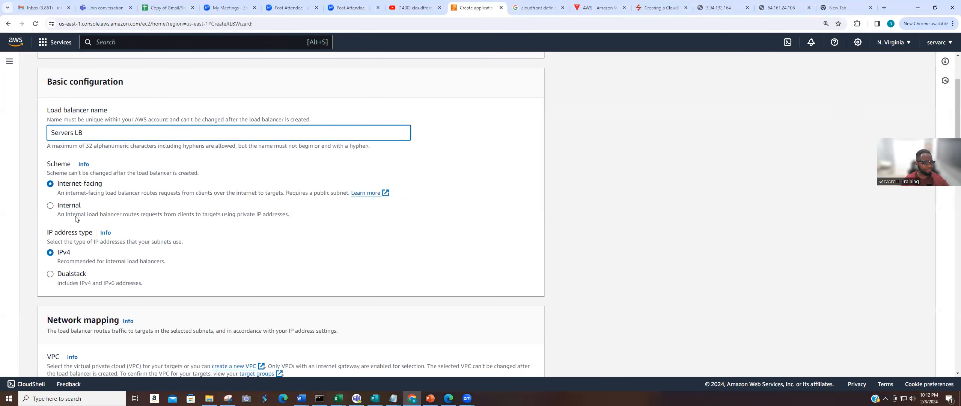
{"action": "scroll", "coordinate": [153, 309], "scroll_direction": "down", "scroll_amount": 4}
{"action": "left_click", "coordinate": [134, 246]}
{"action": "left_click", "coordinate": [161, 370]}
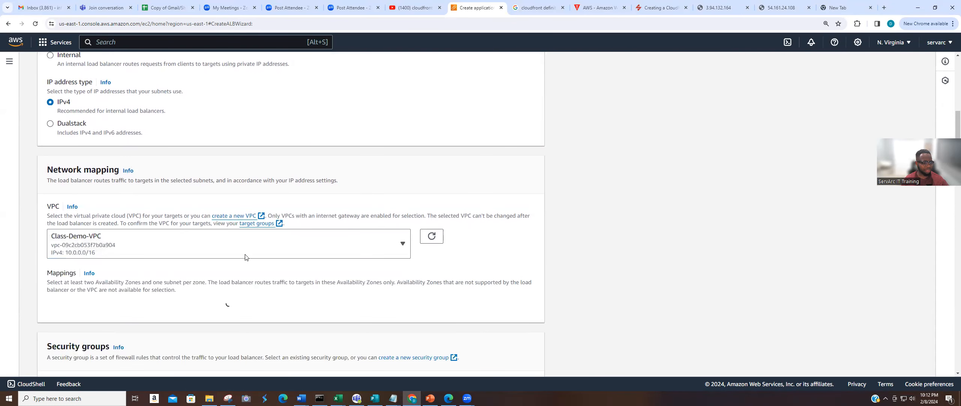
Map the load balancer to us-east-1a with Public-subnet-1 and us-east-1b with Public-Subnet-2
{"action": "scroll", "coordinate": [226, 256], "scroll_direction": "down", "scroll_amount": 2}
{"action": "left_click", "coordinate": [50, 231]}
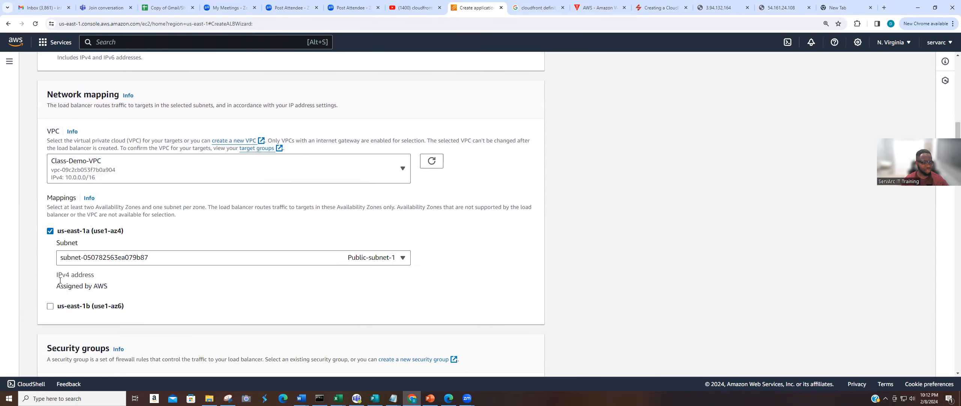
{"action": "left_click", "coordinate": [51, 307]}
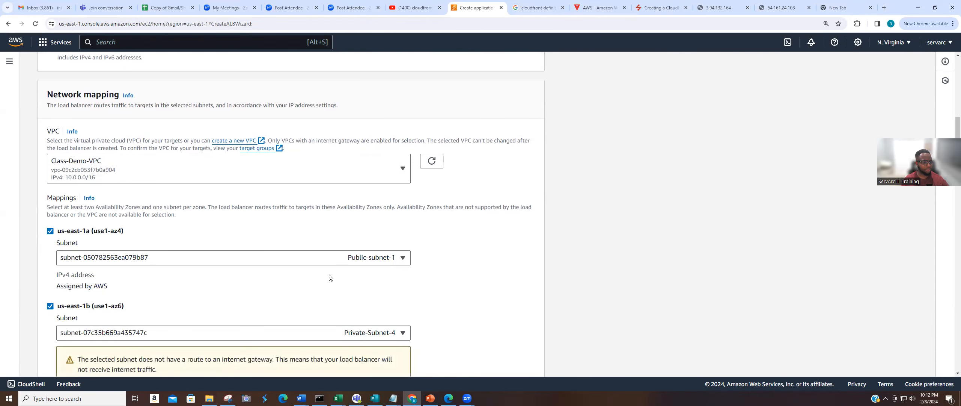
{"action": "scroll", "coordinate": [376, 290], "scroll_direction": "down", "scroll_amount": 1}
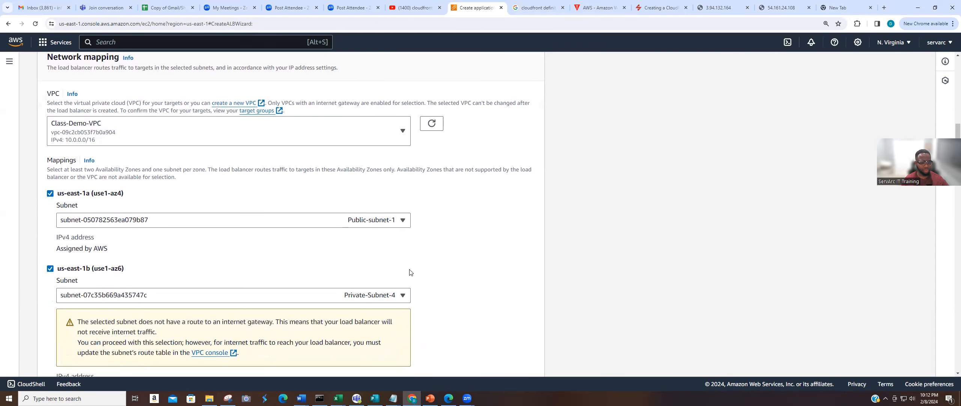
{"action": "left_click", "coordinate": [401, 294]}
{"action": "left_click", "coordinate": [372, 325]}
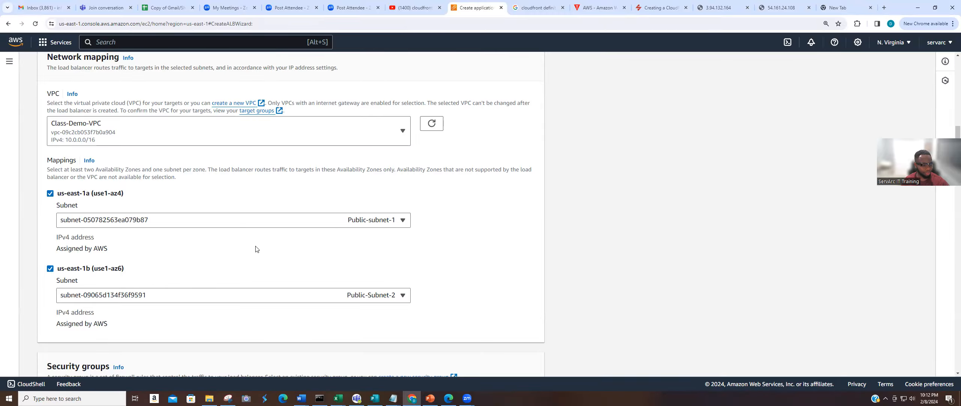
Replace the load balancer's default security group with Class-Demo-SG-1
{"action": "scroll", "coordinate": [187, 296], "scroll_direction": "down", "scroll_amount": 5}
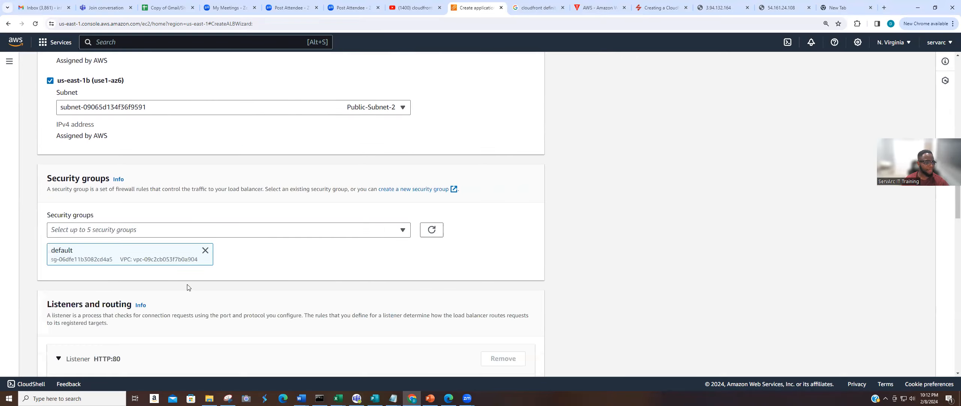
{"action": "left_click", "coordinate": [205, 250]}
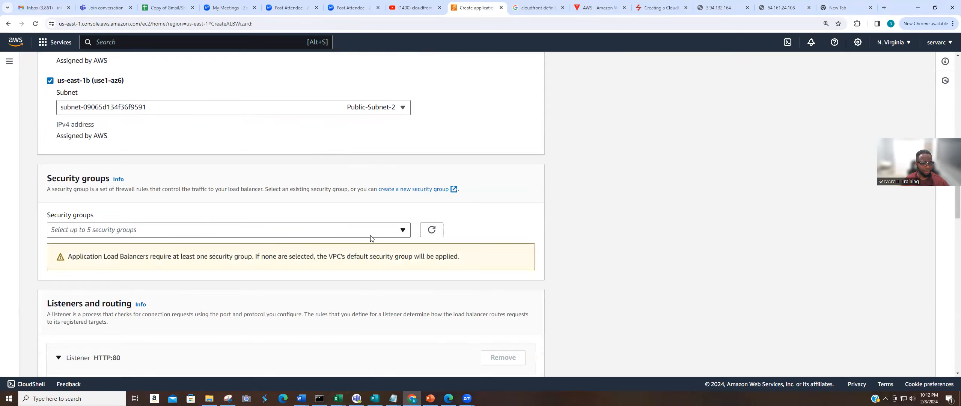
{"action": "left_click", "coordinate": [399, 233]}
{"action": "left_click", "coordinate": [404, 285]}
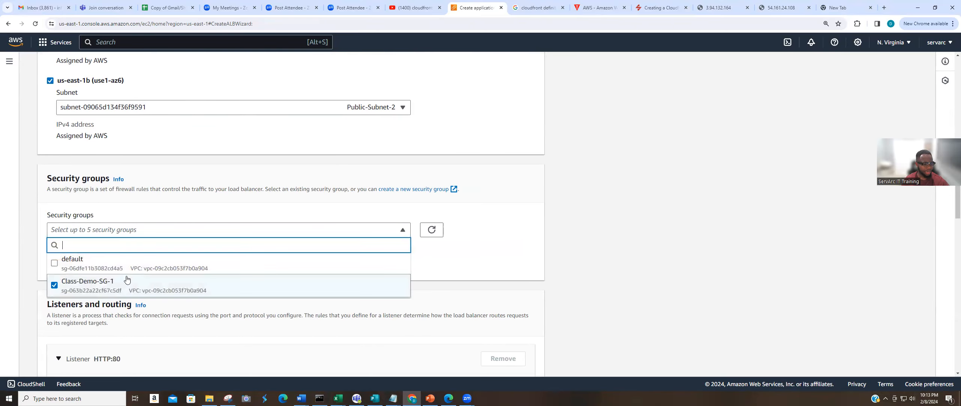
{"action": "left_click", "coordinate": [494, 244]}
Start creating a new target group for the load balancer's HTTP:80 listener
{"action": "scroll", "coordinate": [197, 213], "scroll_direction": "down", "scroll_amount": 5}
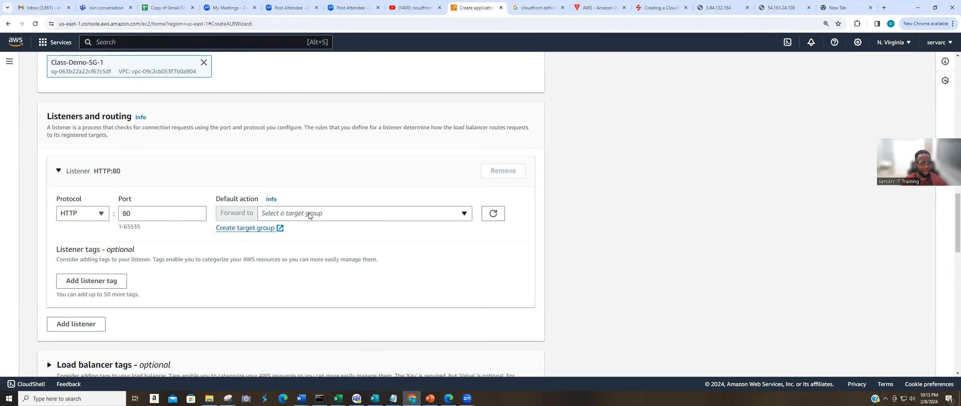
{"action": "left_click", "coordinate": [244, 229]}
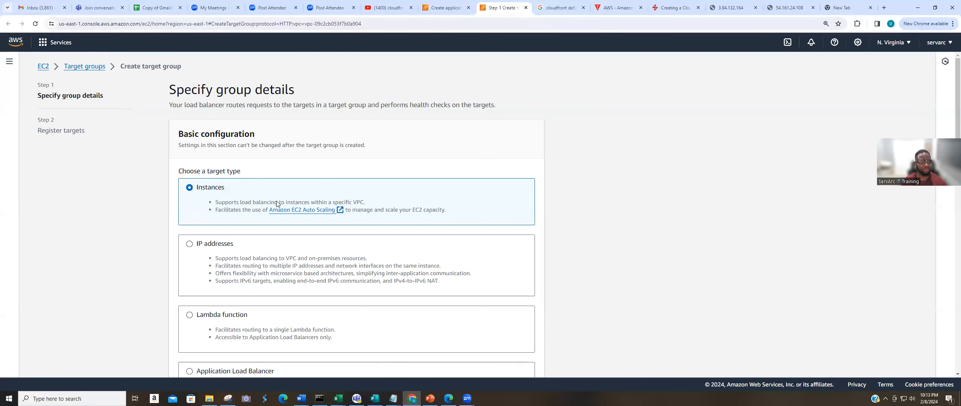
{"action": "scroll", "coordinate": [335, 256], "scroll_direction": "down", "scroll_amount": 1}
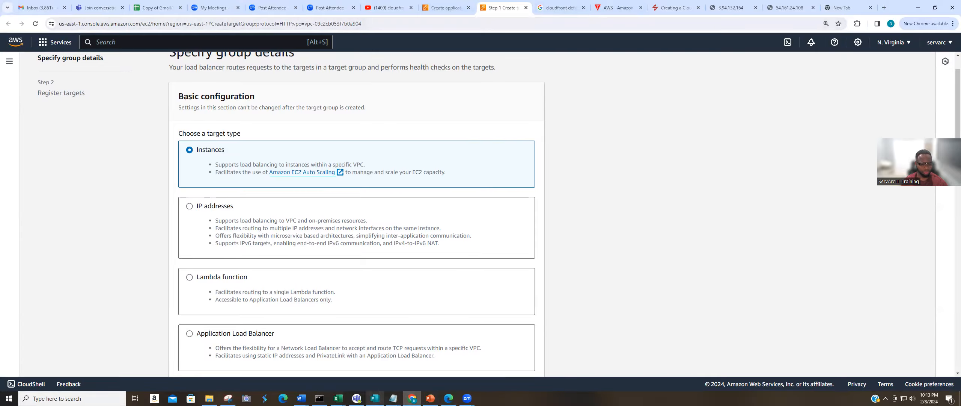
Check the servers' user-data scripts in the perfect user data file in Notepad, then return to the target group form
{"action": "mouse_move", "coordinate": [393, 398]}
{"action": "left_click", "coordinate": [414, 374]}
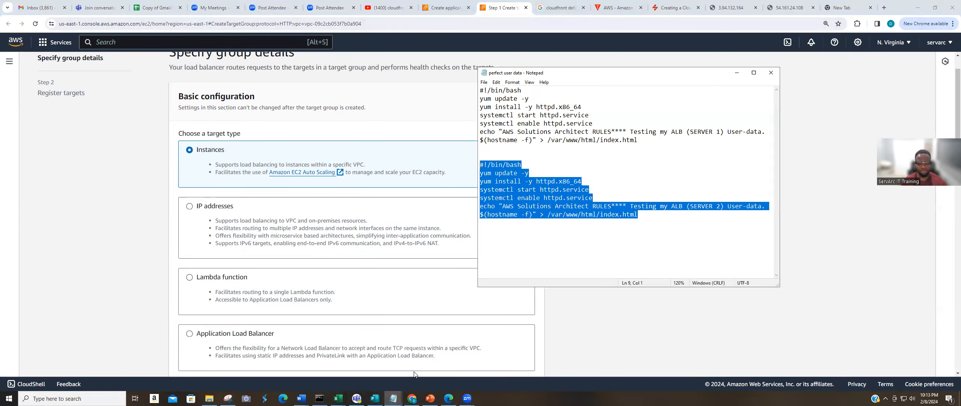
{"action": "left_click", "coordinate": [415, 374]}
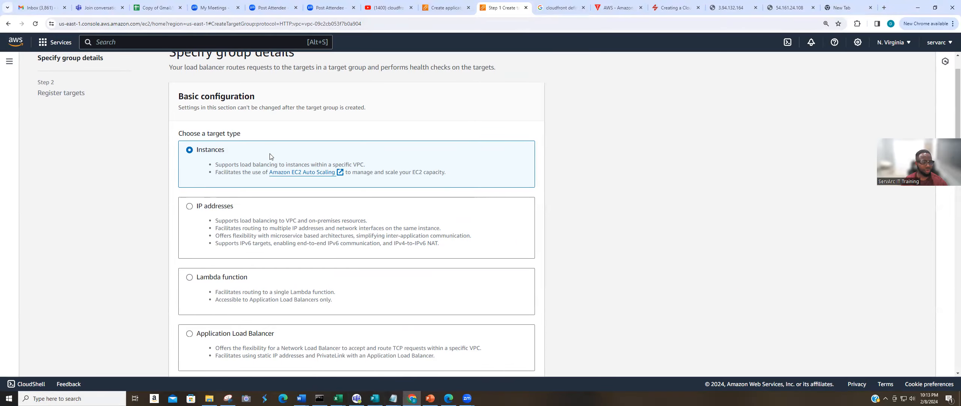
Set the target group's health check path to /index.html
{"action": "scroll", "coordinate": [270, 156], "scroll_direction": "down", "scroll_amount": 8}
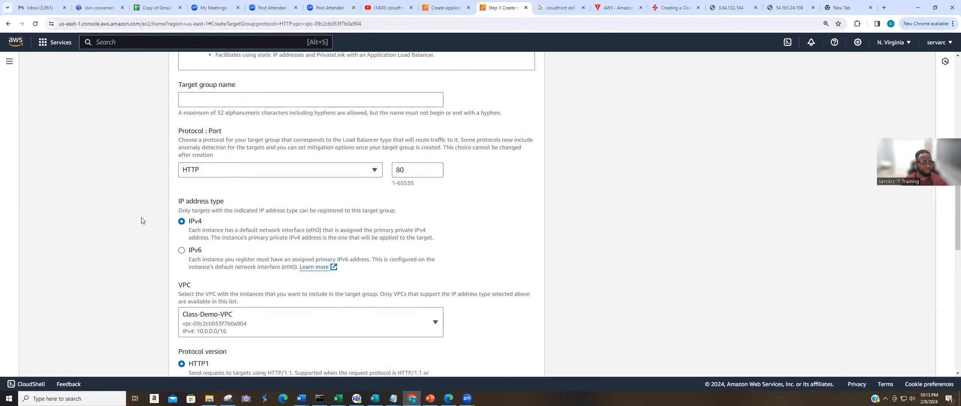
{"action": "scroll", "coordinate": [221, 245], "scroll_direction": "down", "scroll_amount": 4}
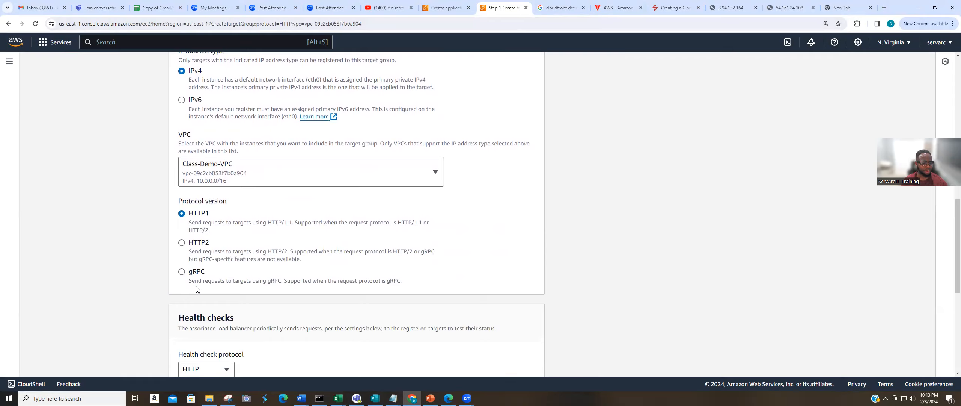
{"action": "scroll", "coordinate": [236, 293], "scroll_direction": "down", "scroll_amount": 3}
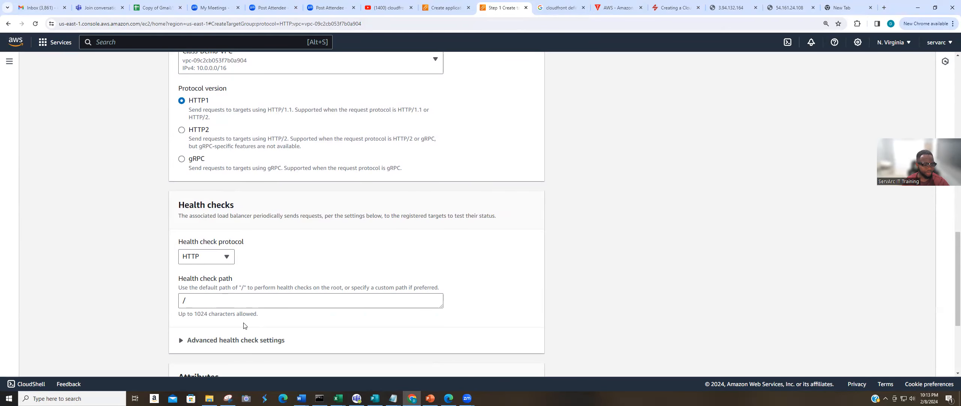
{"action": "left_click", "coordinate": [230, 300]}
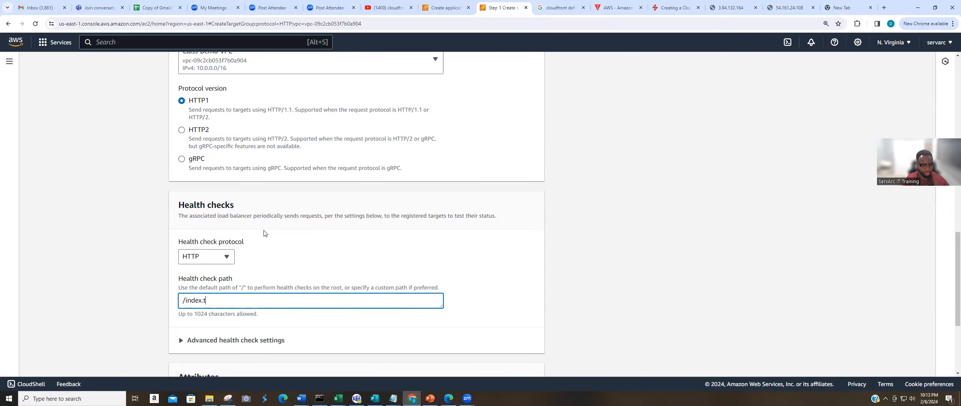
{"action": "key", "text": "BackSpace"}
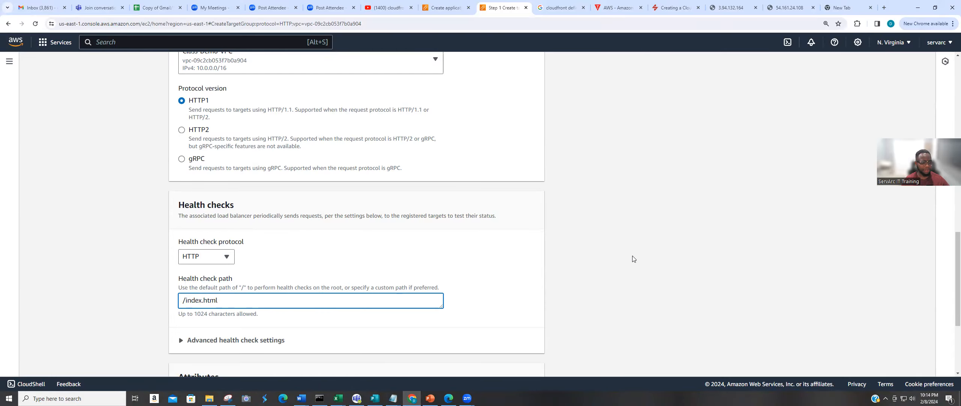
Name the target group Server-TG and continue to target registration
{"action": "scroll", "coordinate": [613, 259], "scroll_direction": "down", "scroll_amount": 4}
{"action": "left_click", "coordinate": [528, 360]}
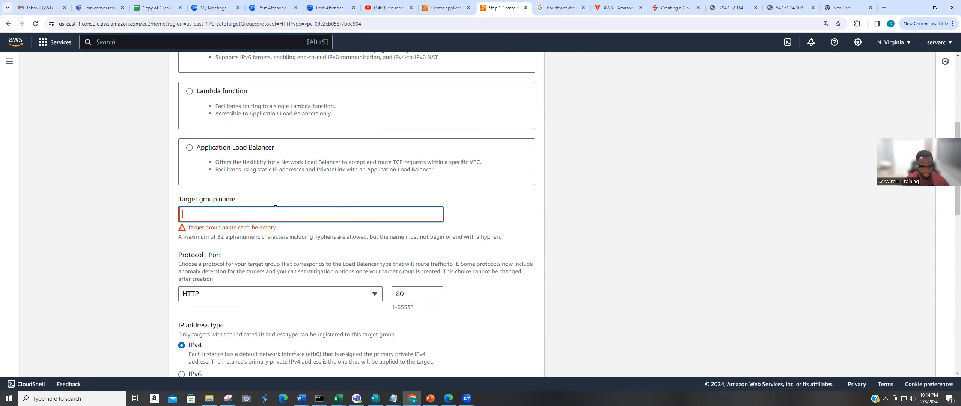
{"action": "type", "text": "S"}
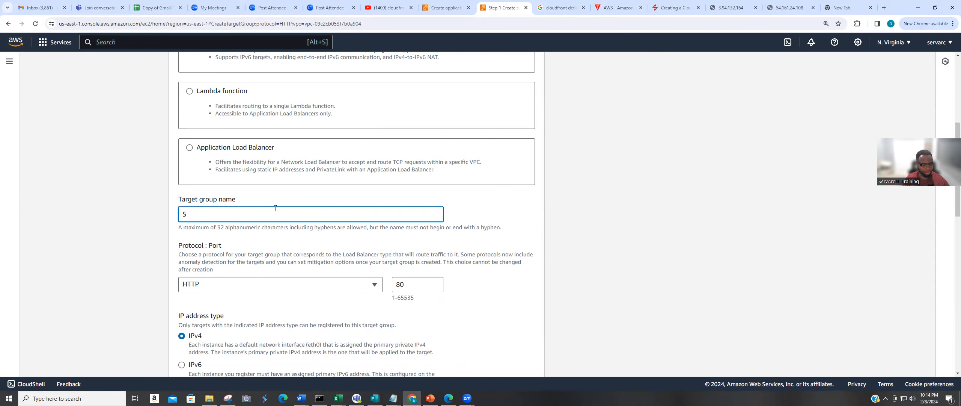
{"action": "type", "text": "Erver-TG"}
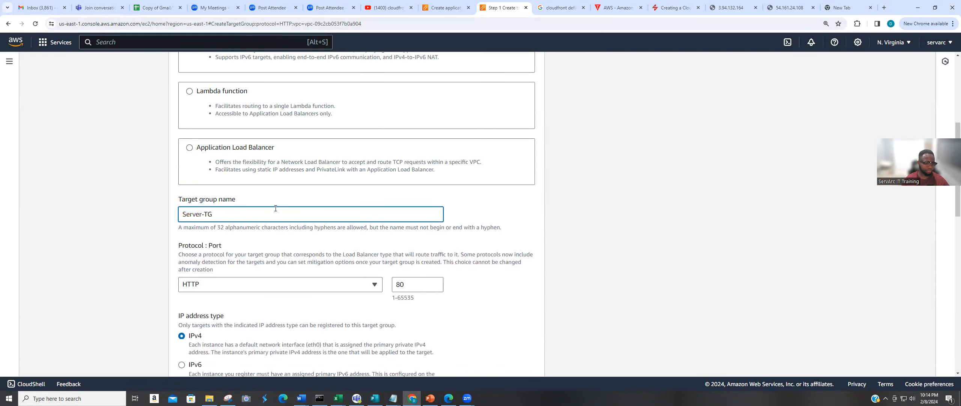
{"action": "scroll", "coordinate": [407, 264], "scroll_direction": "down", "scroll_amount": 15}
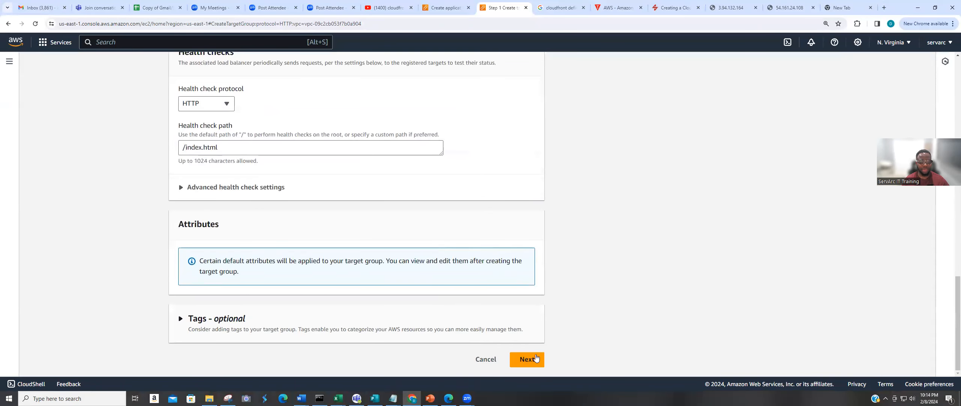
{"action": "left_click", "coordinate": [535, 361]}
Include Server-1 and Server-2 as pending targets on port 80 and create the target group
{"action": "left_click", "coordinate": [181, 198]}
{"action": "left_click", "coordinate": [181, 216]}
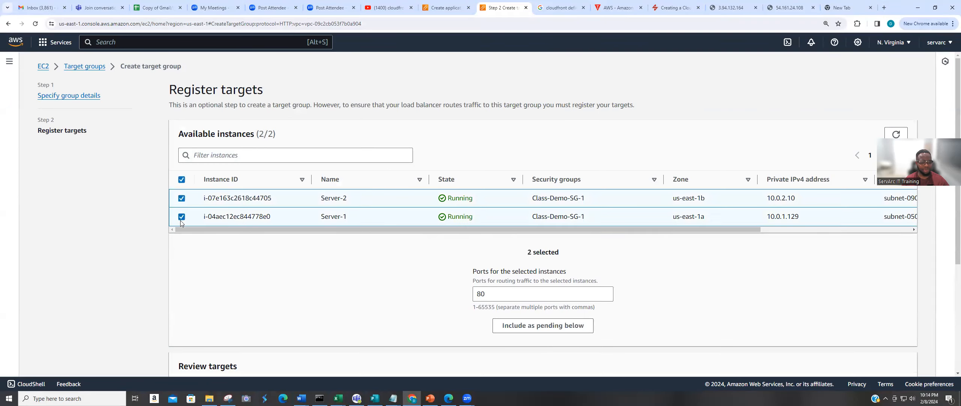
{"action": "left_click", "coordinate": [541, 324]}
{"action": "scroll", "coordinate": [542, 326], "scroll_direction": "down", "scroll_amount": 5}
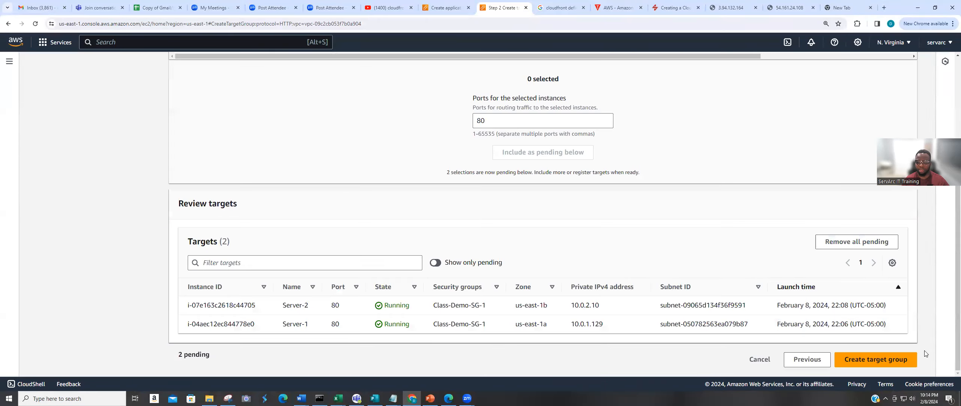
{"action": "left_click", "coordinate": [881, 360]}
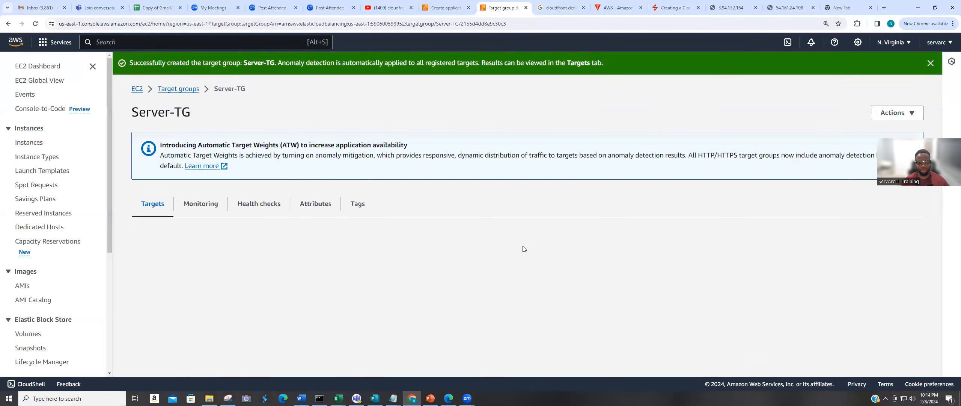
Refresh the target groups in the load balancer form and forward the HTTP:80 listener to Server-TG
{"action": "left_click", "coordinate": [462, 4]}
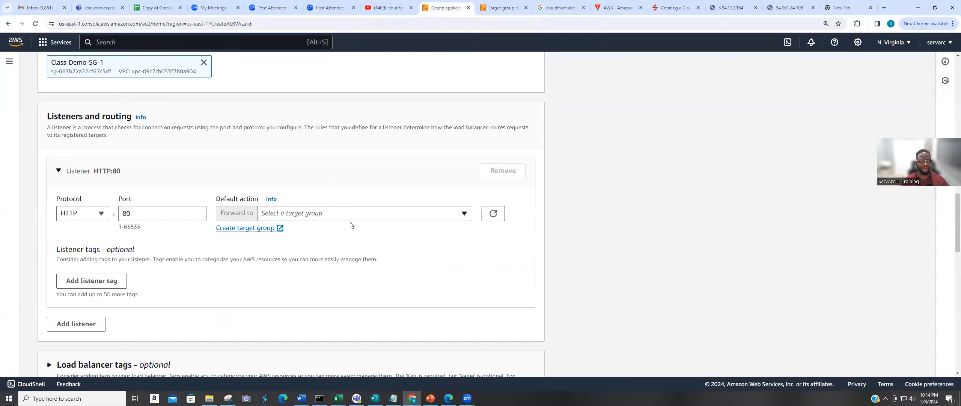
{"action": "left_click", "coordinate": [501, 213]}
{"action": "left_click", "coordinate": [375, 216]}
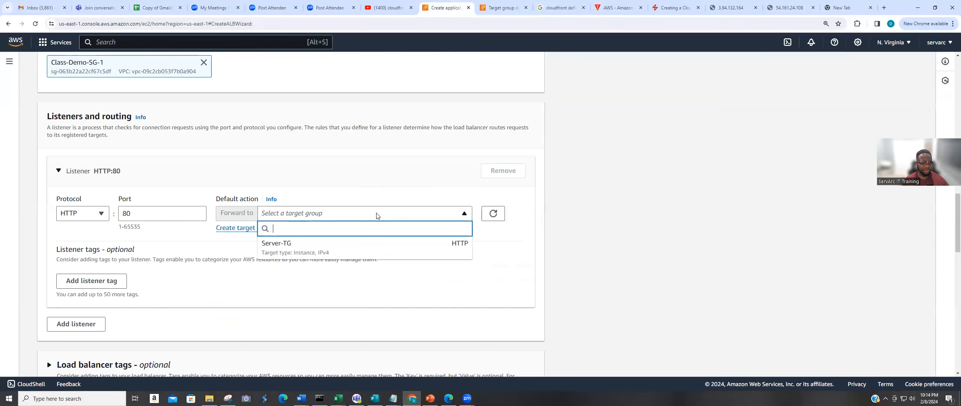
{"action": "left_click", "coordinate": [283, 250]}
Try to create the load balancer and correct its name to Servers-LB
{"action": "scroll", "coordinate": [613, 237], "scroll_direction": "down", "scroll_amount": 5}
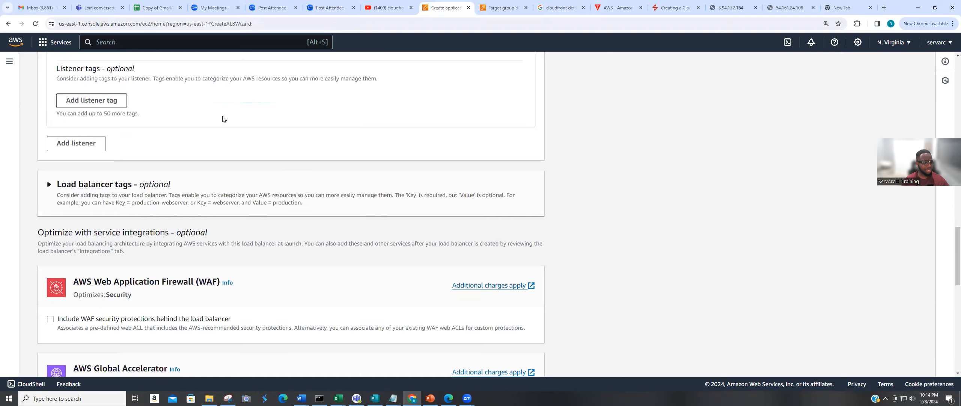
{"action": "scroll", "coordinate": [265, 220], "scroll_direction": "up", "scroll_amount": 5}
{"action": "scroll", "coordinate": [265, 220], "scroll_direction": "down", "scroll_amount": 12}
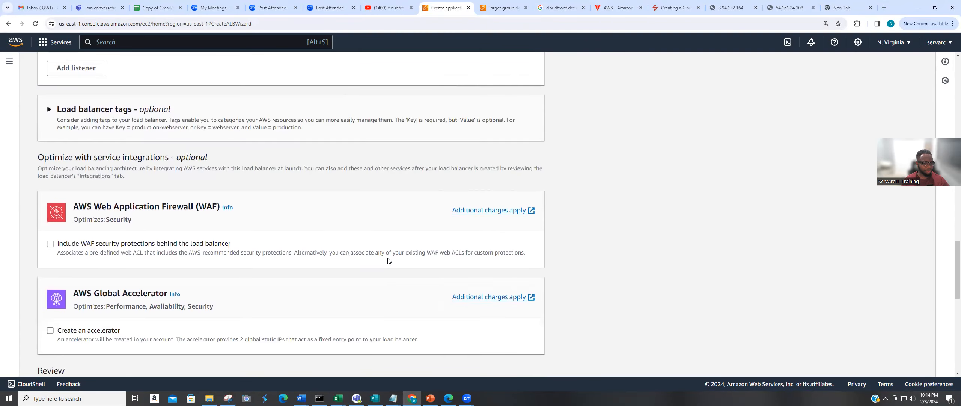
{"action": "scroll", "coordinate": [252, 233], "scroll_direction": "down", "scroll_amount": 5}
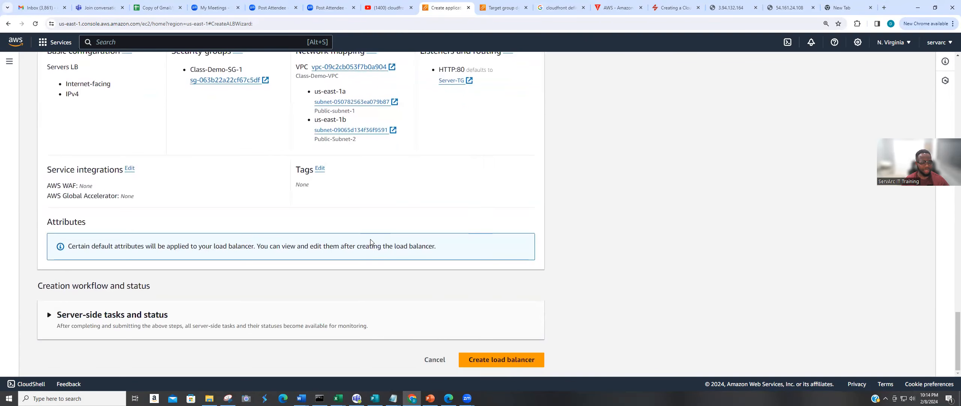
{"action": "left_click", "coordinate": [530, 359]}
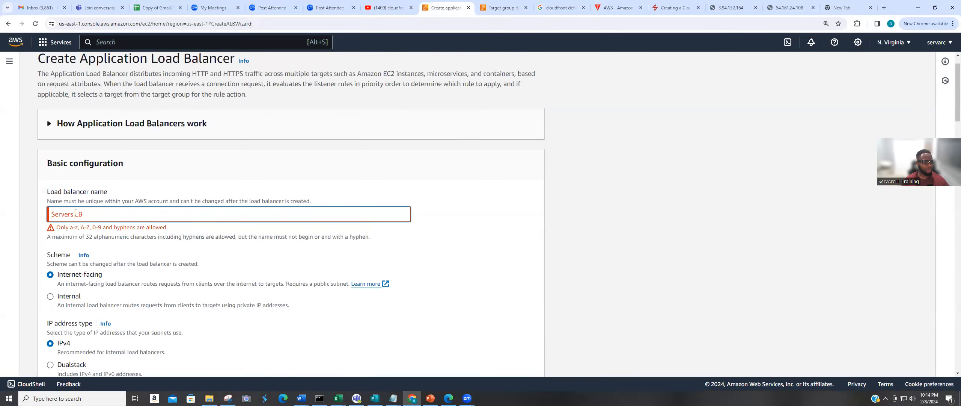
{"action": "key", "text": "BackSpace"}
{"action": "type", "text": "-"}
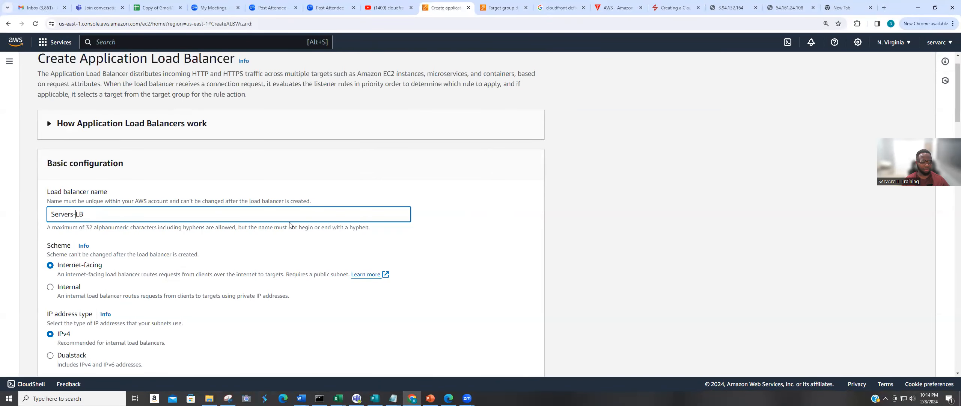
Review the load balancer configuration, change its name to Servers-ALB and create it
{"action": "scroll", "coordinate": [364, 240], "scroll_direction": "down", "scroll_amount": 15}
{"action": "scroll", "coordinate": [512, 313], "scroll_direction": "down", "scroll_amount": 15}
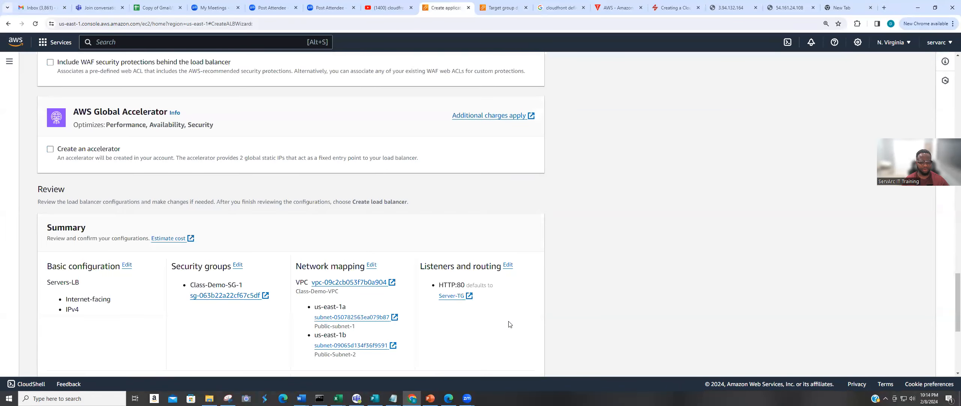
{"action": "scroll", "coordinate": [507, 323], "scroll_direction": "up", "scroll_amount": 15}
{"action": "scroll", "coordinate": [161, 276], "scroll_direction": "up", "scroll_amount": 15}
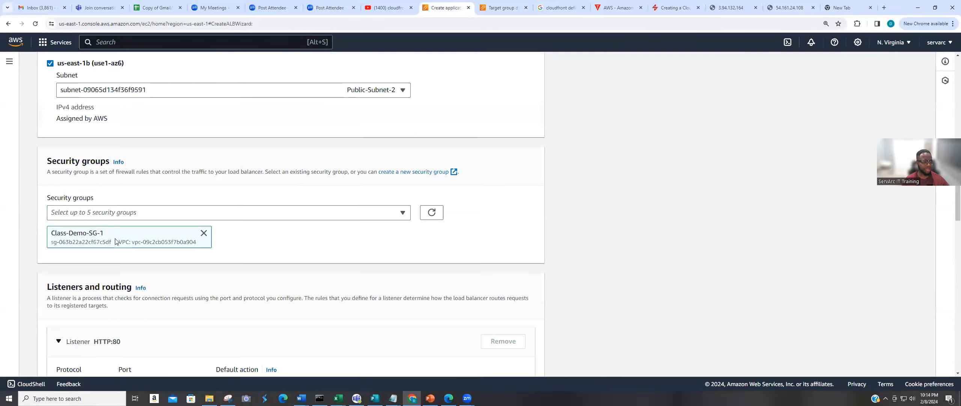
{"action": "scroll", "coordinate": [209, 207], "scroll_direction": "up", "scroll_amount": 3}
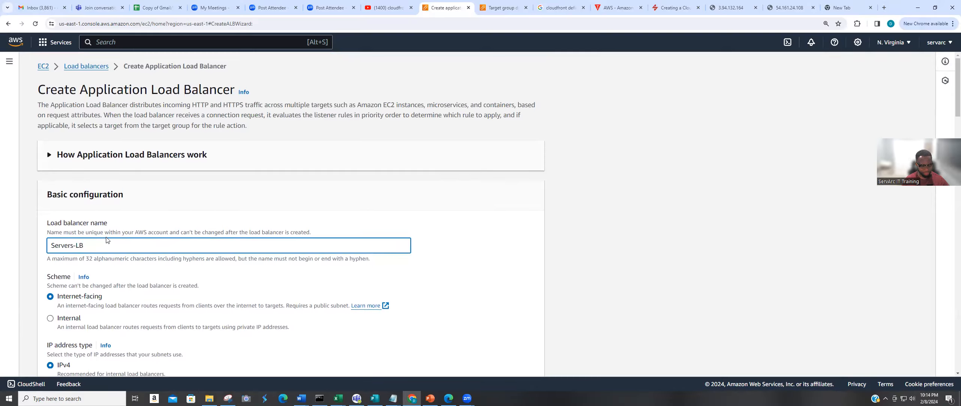
{"action": "scroll", "coordinate": [492, 310], "scroll_direction": "down", "scroll_amount": 15}
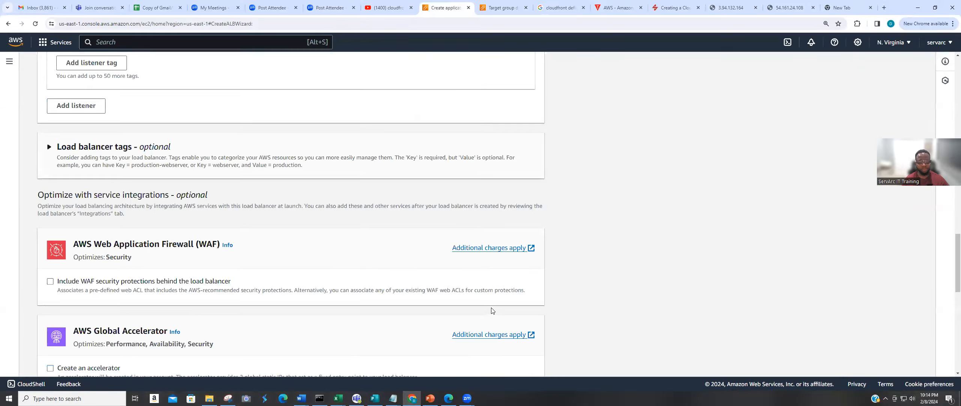
{"action": "scroll", "coordinate": [511, 323], "scroll_direction": "down", "scroll_amount": 10}
{"action": "left_click", "coordinate": [500, 359]}
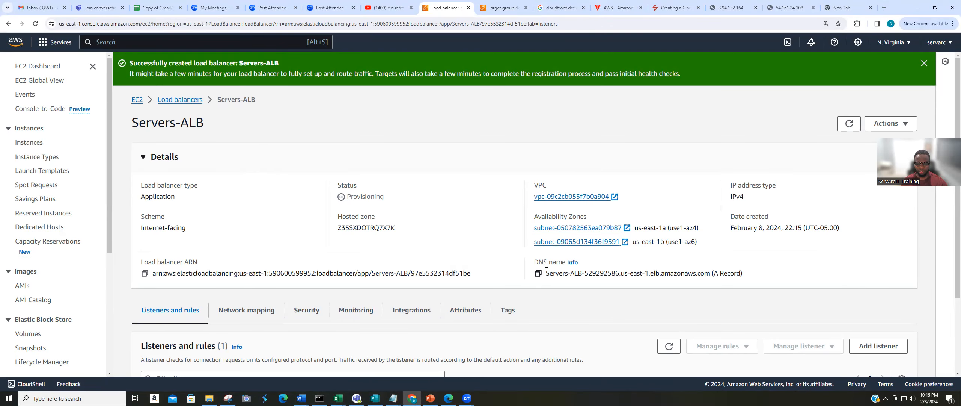
Copy the Servers-ALB DNS name and load it in the empty browser tab
{"action": "left_click", "coordinate": [538, 273]}
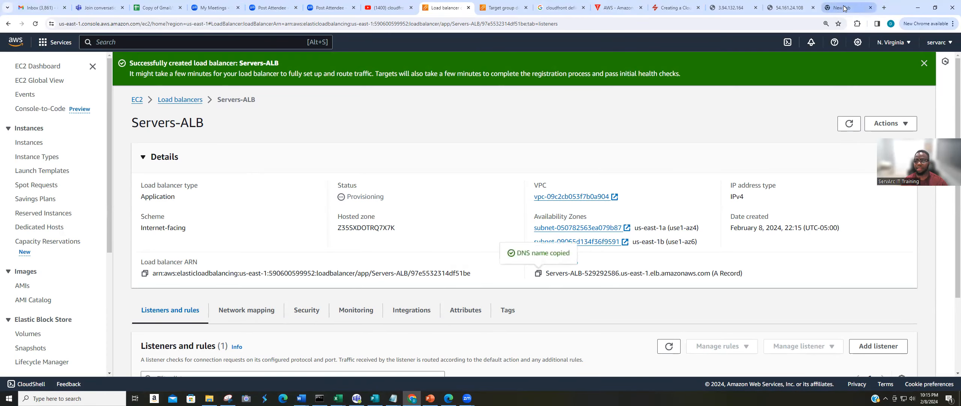
{"action": "left_click", "coordinate": [845, 6]}
{"action": "left_click", "coordinate": [423, 21]}
{"action": "right_click", "coordinate": [424, 23]}
{"action": "left_click", "coordinate": [442, 85]}
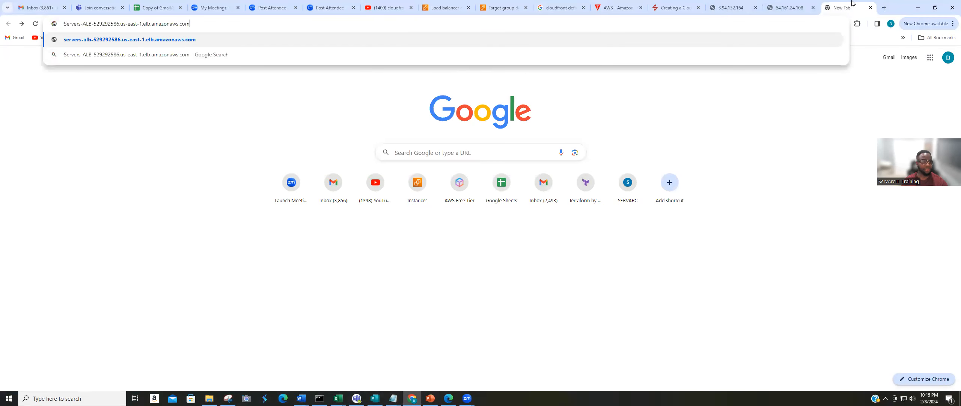
{"action": "key", "text": "Return"}
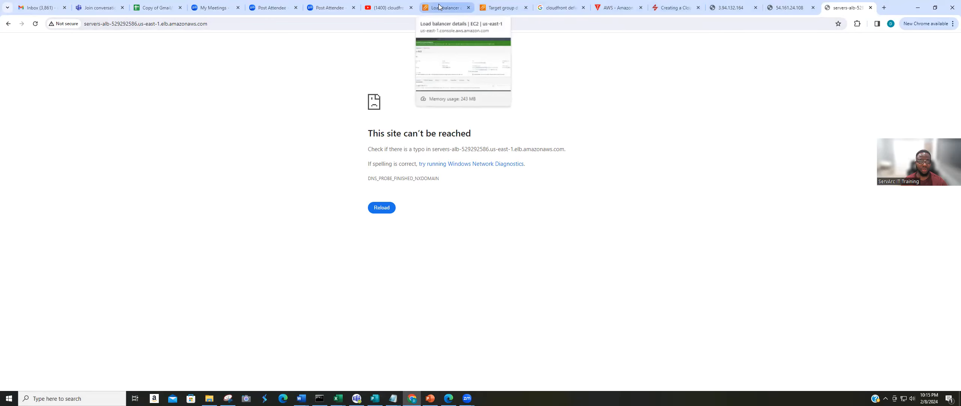
Reload the Server-TG details page and examine its associated load balancer and the health status of its registered targets
{"action": "left_click", "coordinate": [438, 8]}
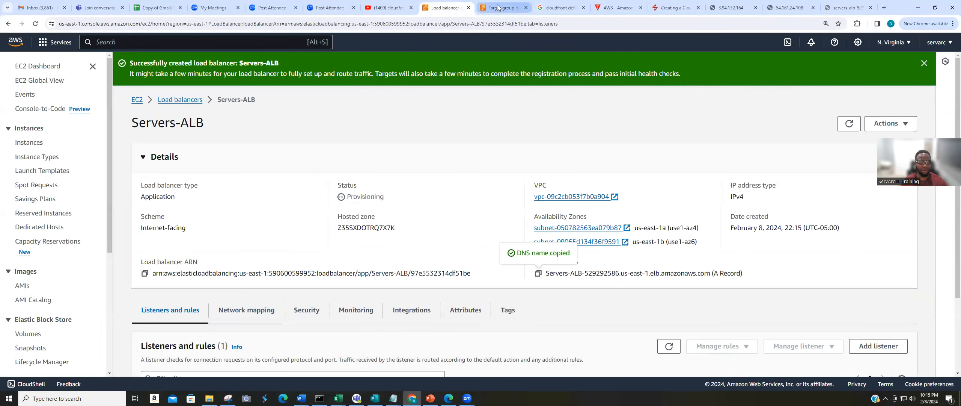
{"action": "left_click", "coordinate": [515, 4]}
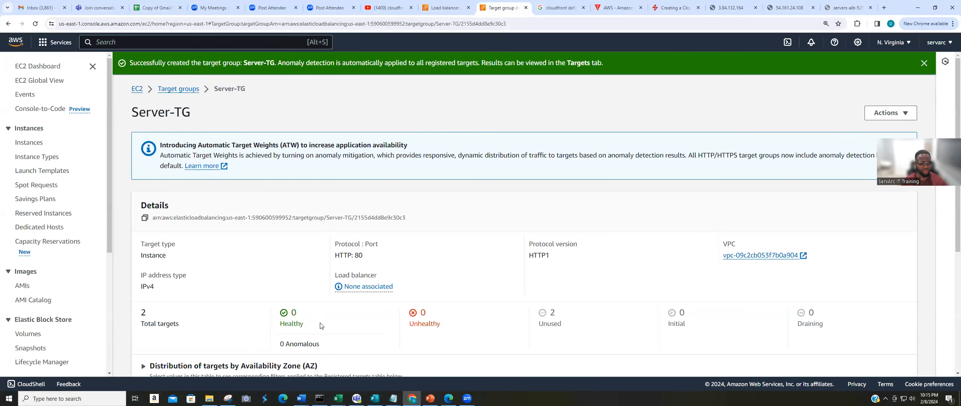
{"action": "scroll", "coordinate": [795, 107], "scroll_direction": "down", "scroll_amount": 5}
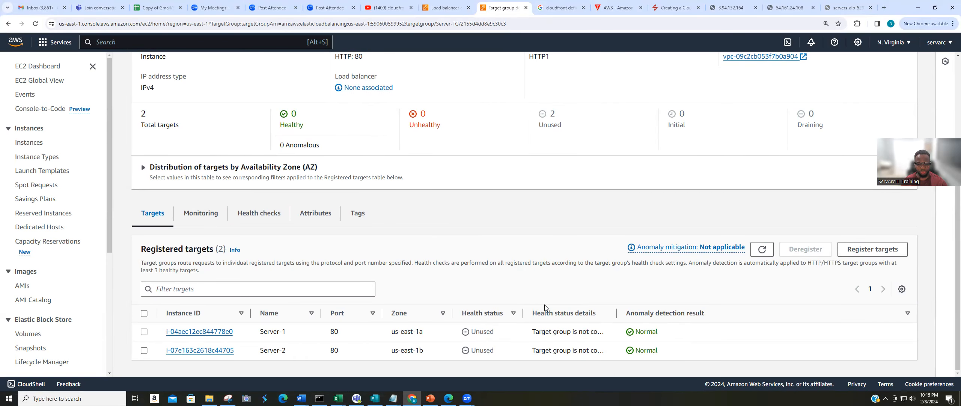
{"action": "scroll", "coordinate": [416, 250], "scroll_direction": "up", "scroll_amount": 5}
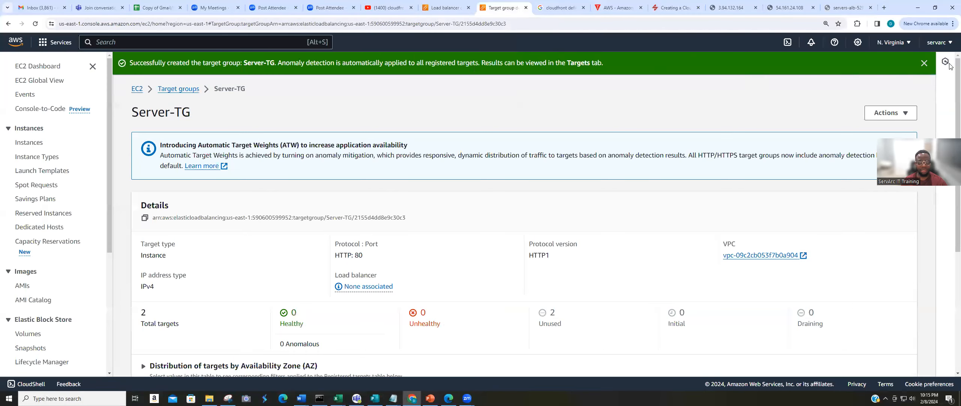
{"action": "left_click", "coordinate": [927, 64]}
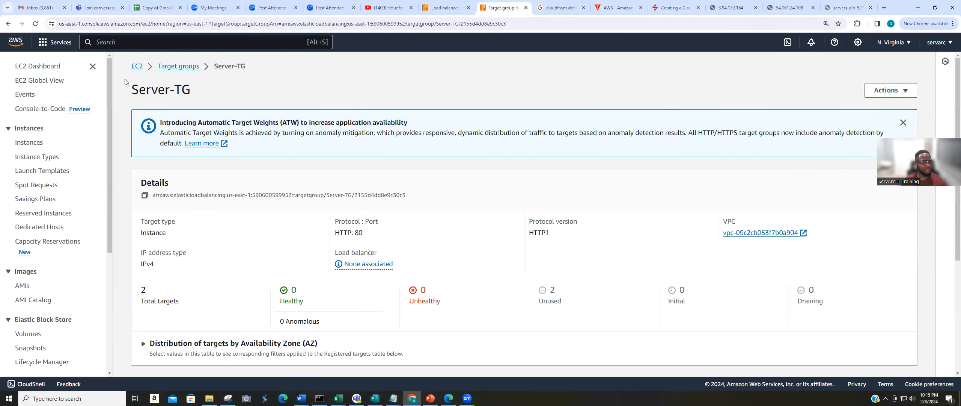
{"action": "left_click", "coordinate": [36, 26]}
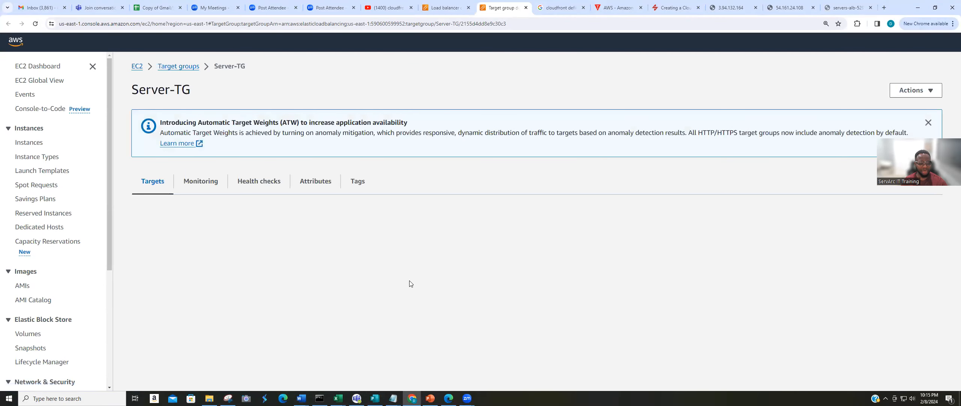
{"action": "scroll", "coordinate": [413, 310], "scroll_direction": "down", "scroll_amount": 2}
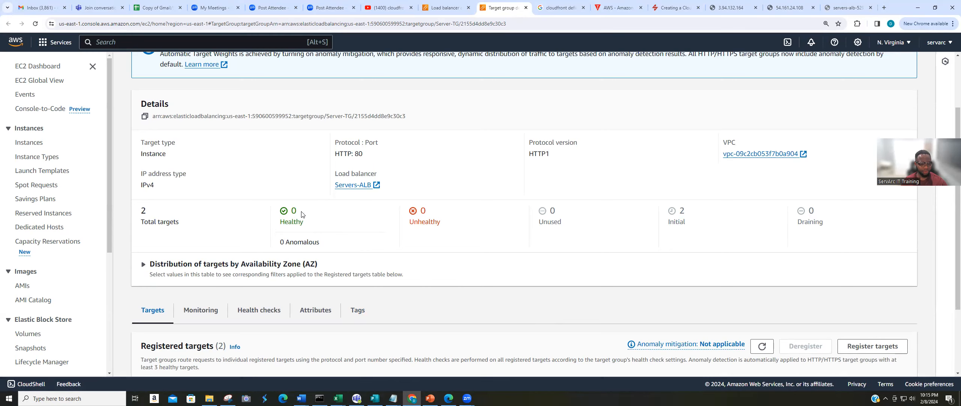
{"action": "scroll", "coordinate": [302, 317], "scroll_direction": "down", "scroll_amount": 2}
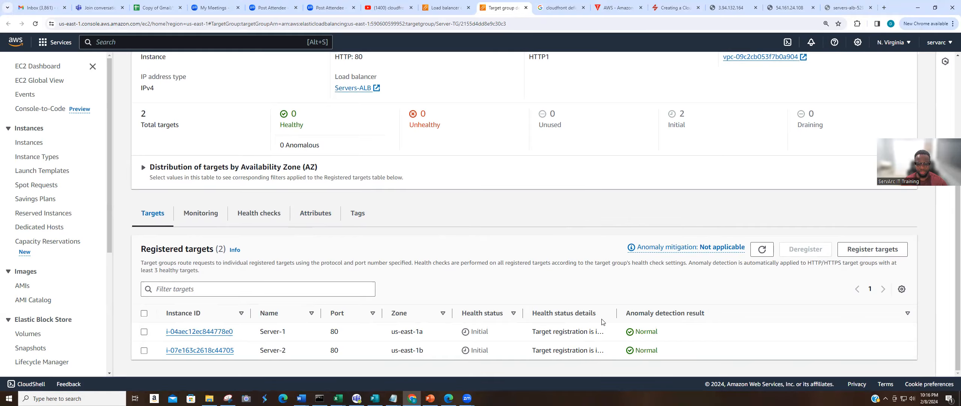
Widen the health status details column and refresh the registered targets to check the health of Server-1 and Server-2
{"action": "left_click_drag", "start_coordinate": [613, 311], "coordinate": [681, 312]}
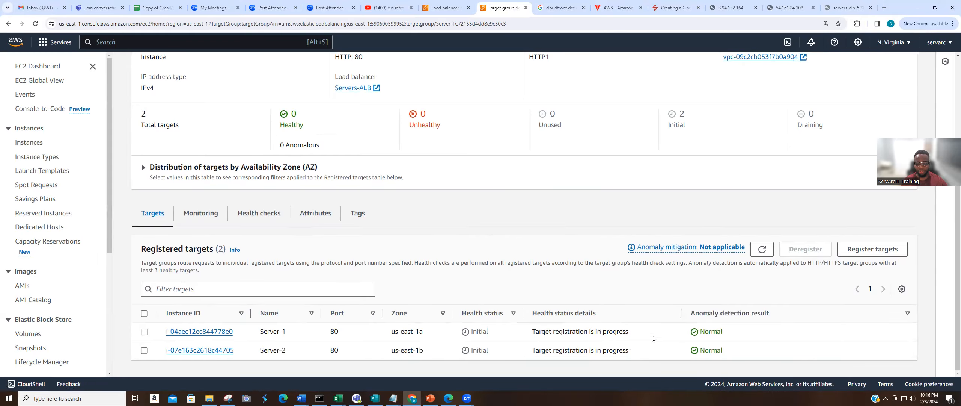
{"action": "left_click", "coordinate": [765, 252]}
{"action": "left_click", "coordinate": [764, 254]}
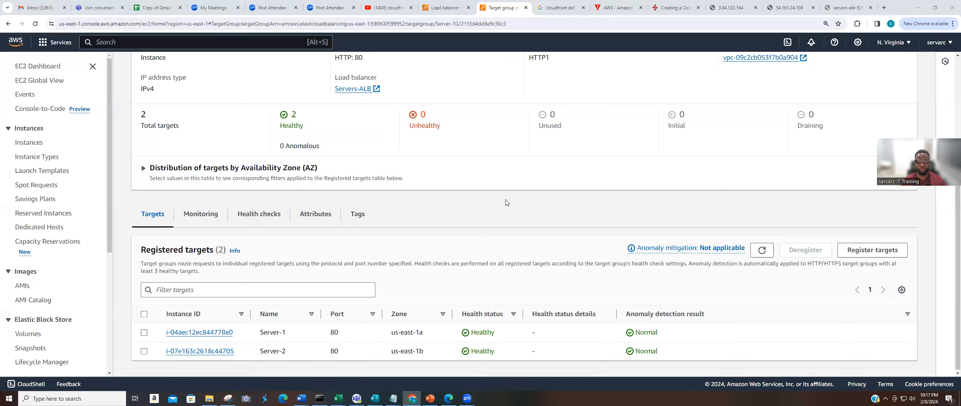
{"action": "scroll", "coordinate": [551, 233], "scroll_direction": "up", "scroll_amount": 2}
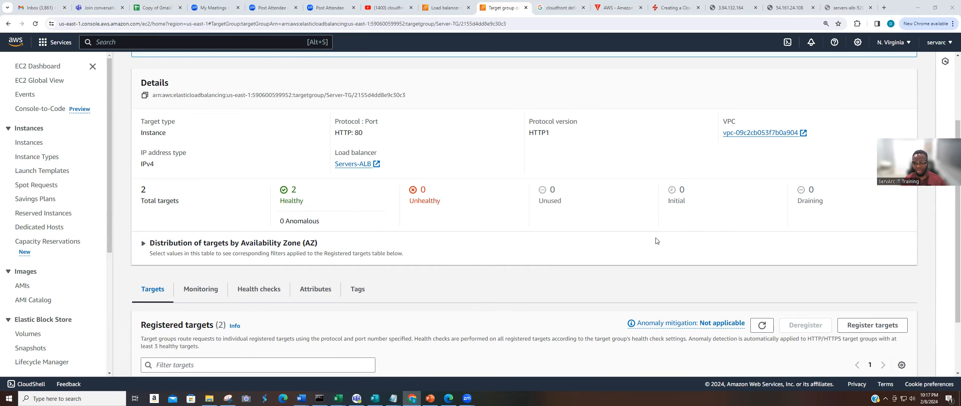
{"action": "scroll", "coordinate": [663, 263], "scroll_direction": "down", "scroll_amount": 2}
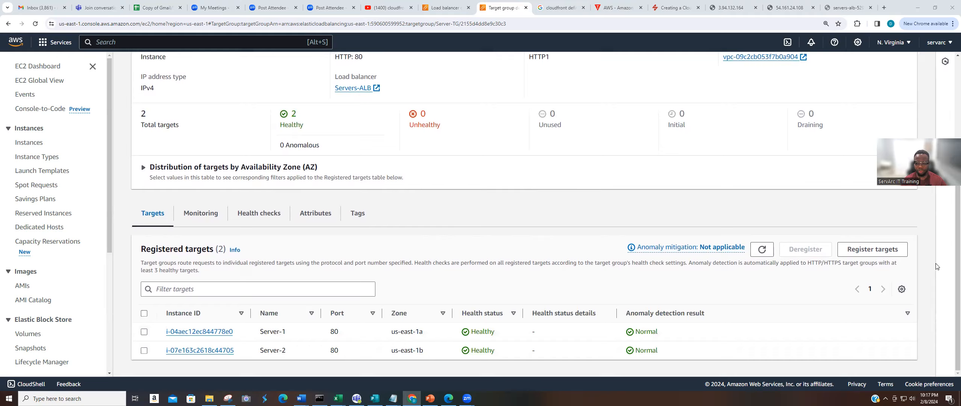
{"action": "left_click", "coordinate": [762, 249]}
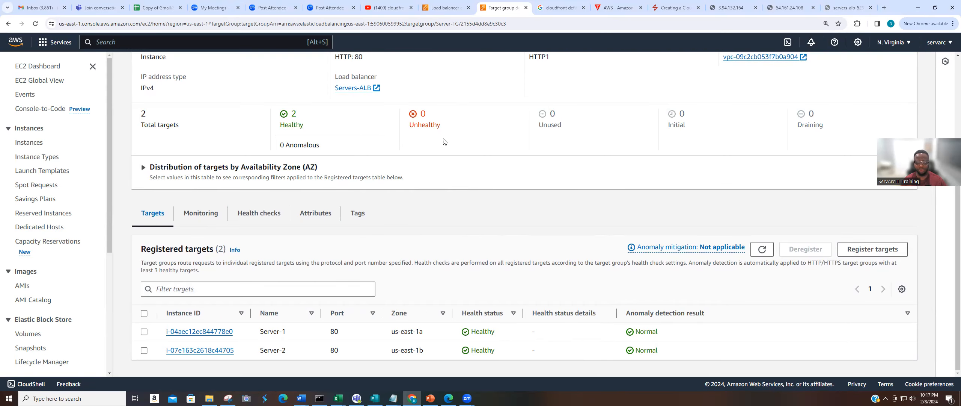
View the page served at the load balancer's DNS name with its text enlarged
{"action": "left_click", "coordinate": [848, 7]}
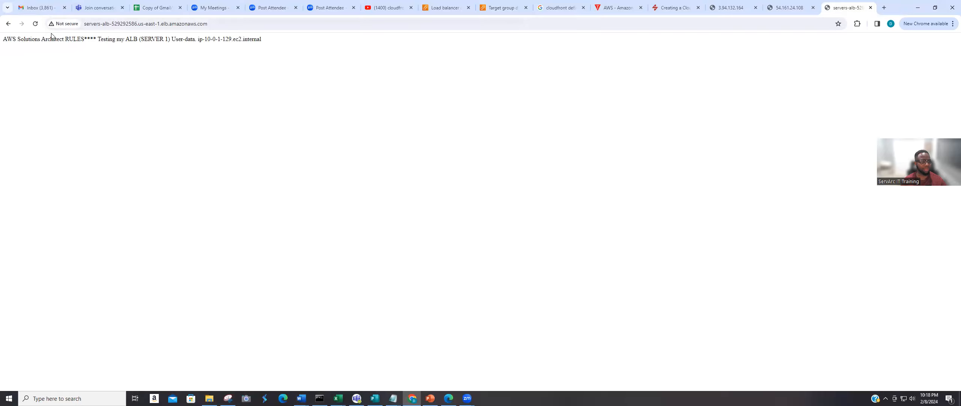
{"action": "scroll", "coordinate": [202, 132], "scroll_direction": "up", "scroll_amount": 6, "text": "ctrl"}
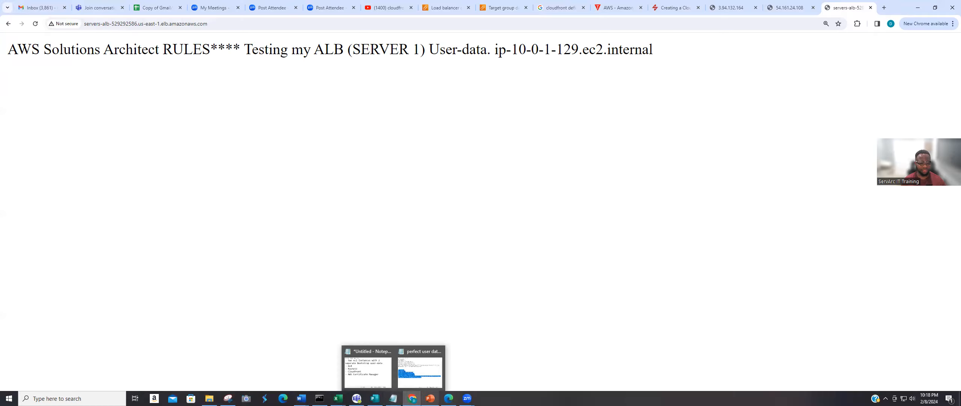
Examine the Application Load Balancer architecture diagram in the Word document and return to the load balancer's page in the browser
{"action": "mouse_move", "coordinate": [319, 398]}
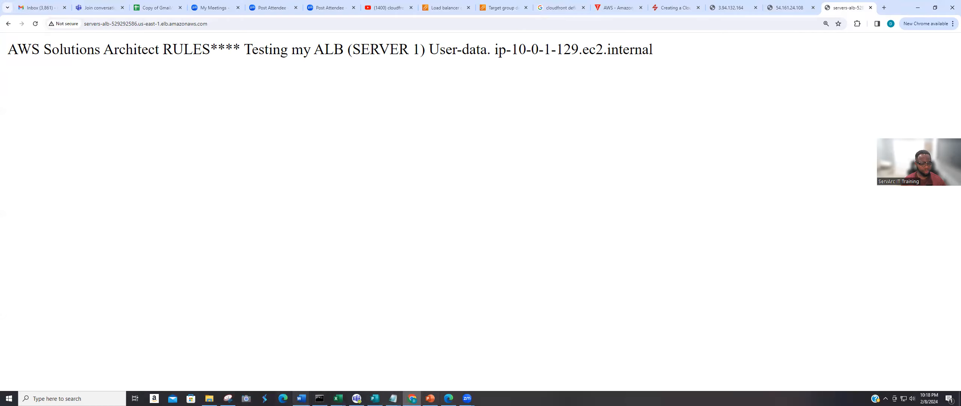
{"action": "left_click", "coordinate": [377, 376]}
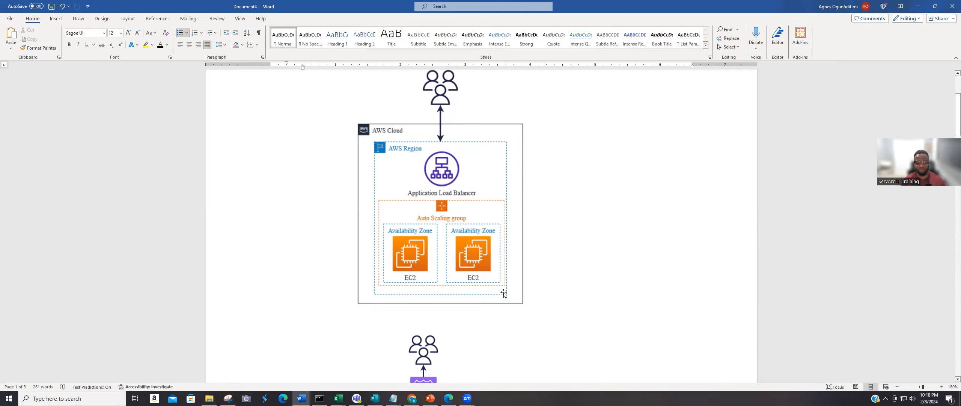
{"action": "left_click", "coordinate": [917, 6]}
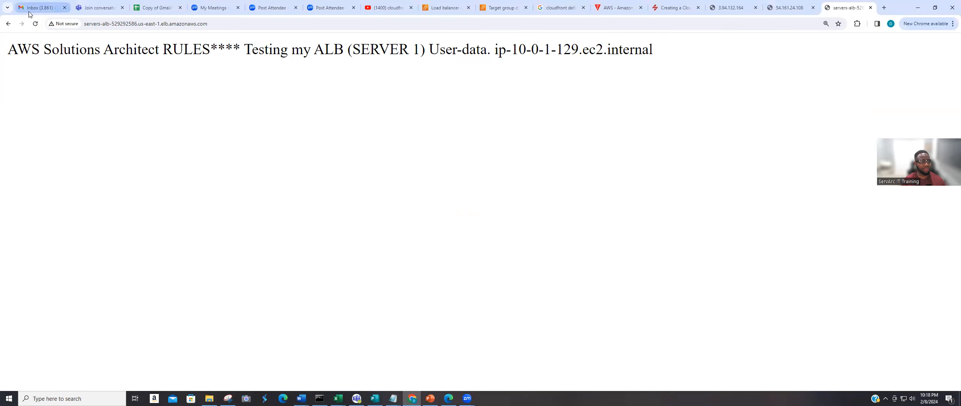
Reload the load balancer's page repeatedly to check which server and internal hostname answer each request
{"action": "left_click", "coordinate": [35, 25]}
{"action": "left_click", "coordinate": [34, 25]}
{"action": "left_click", "coordinate": [35, 25]}
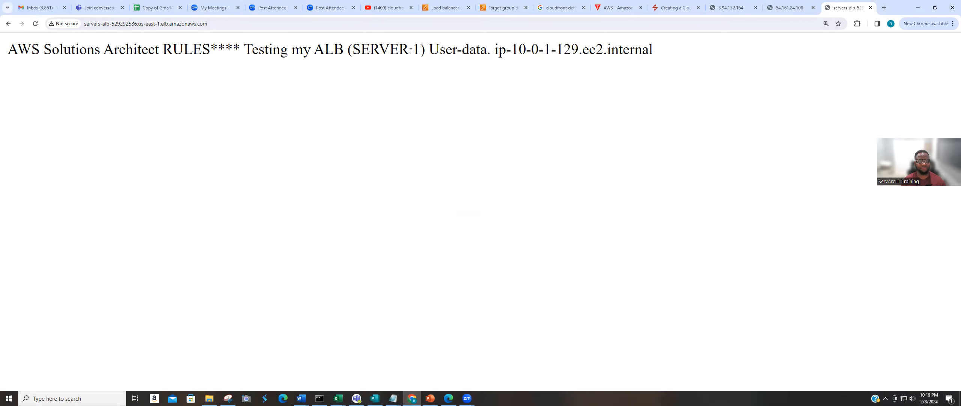
{"action": "left_click_drag", "start_coordinate": [427, 50], "coordinate": [350, 49]}
{"action": "double_click", "coordinate": [380, 49]}
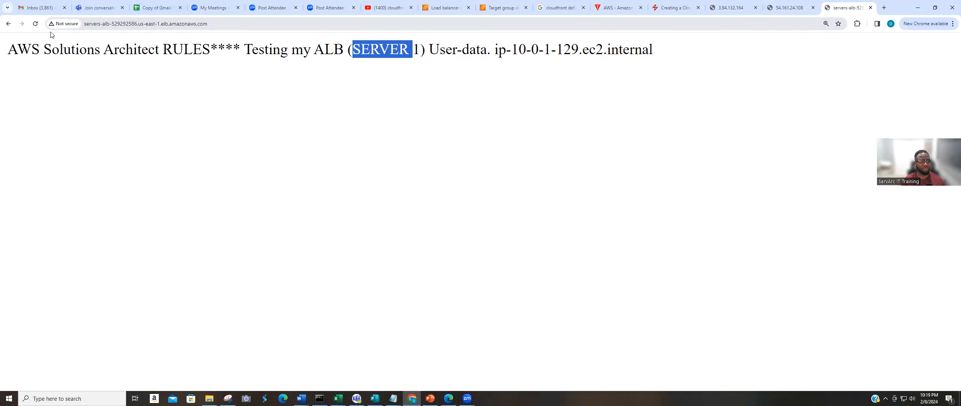
{"action": "left_click", "coordinate": [34, 24]}
{"action": "left_click", "coordinate": [34, 24]}
{"action": "left_click", "coordinate": [35, 24]}
{"action": "left_click_drag", "start_coordinate": [511, 49], "coordinate": [650, 60]}
{"action": "left_click", "coordinate": [34, 26]}
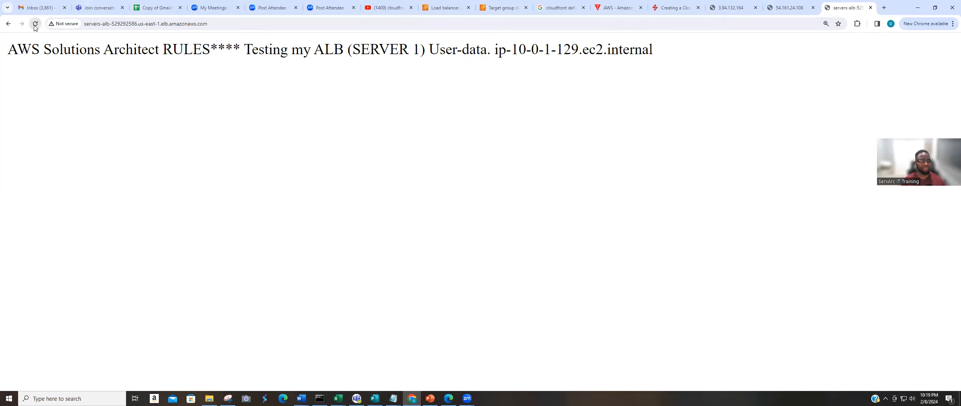
{"action": "left_click", "coordinate": [34, 25]}
{"action": "left_click", "coordinate": [34, 24]}
{"action": "left_click", "coordinate": [34, 24]}
{"action": "left_click", "coordinate": [35, 24]}
{"action": "left_click", "coordinate": [35, 25]}
{"action": "left_click", "coordinate": [35, 25]}
{"action": "left_click", "coordinate": [35, 25]}
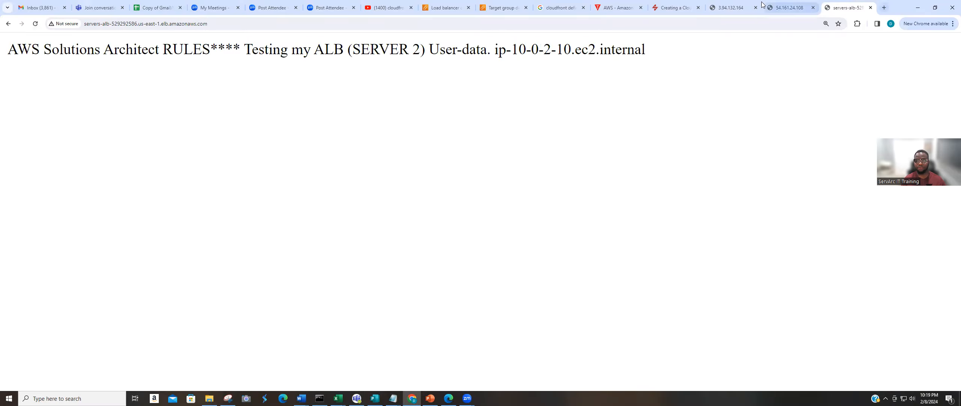
Compare the internal hostnames on the servers' direct pages at 3.94.132.164 and 54.161.24.108
{"action": "left_click", "coordinate": [724, 8]}
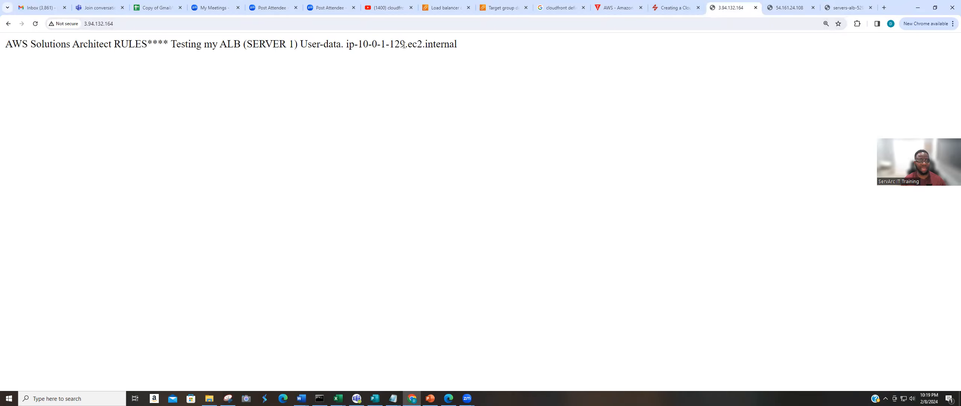
{"action": "left_click", "coordinate": [783, 9]}
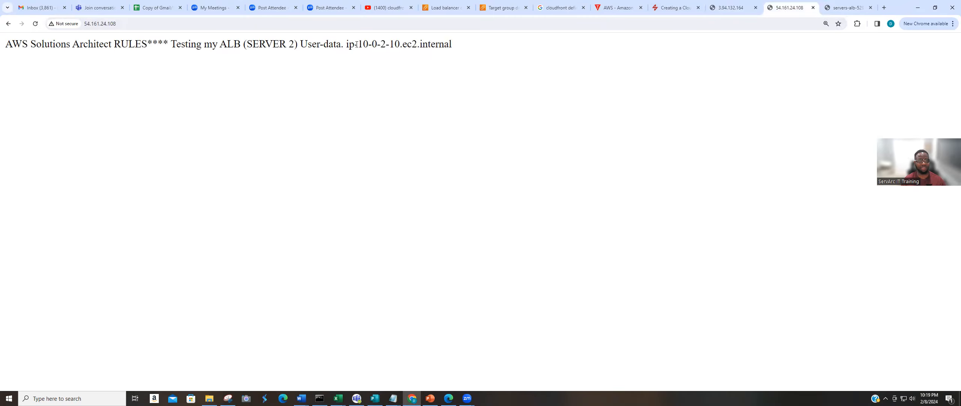
{"action": "left_click", "coordinate": [731, 10]}
{"action": "left_click", "coordinate": [786, 11]}
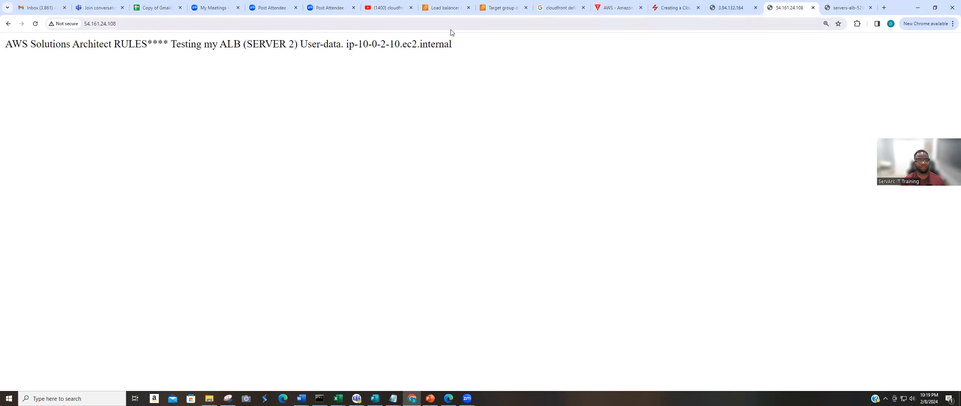